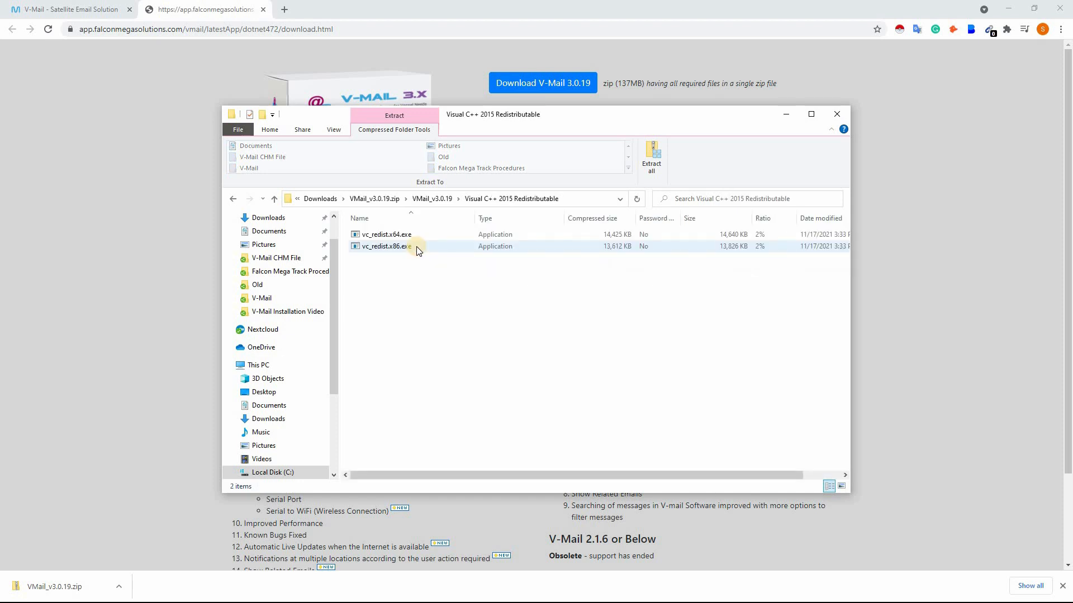
double_click(394, 235)
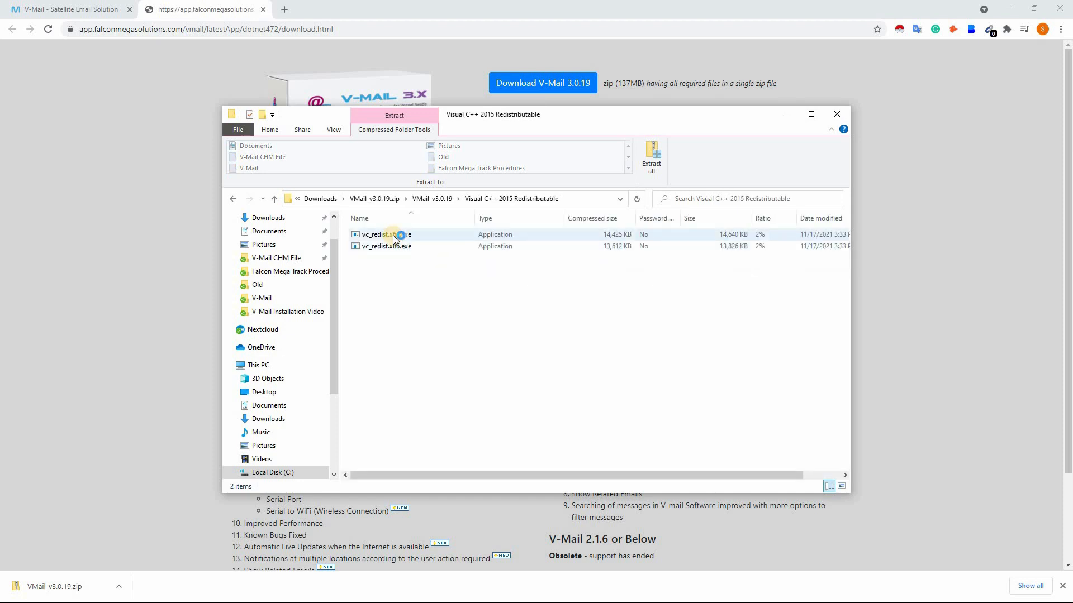
click(394, 236)
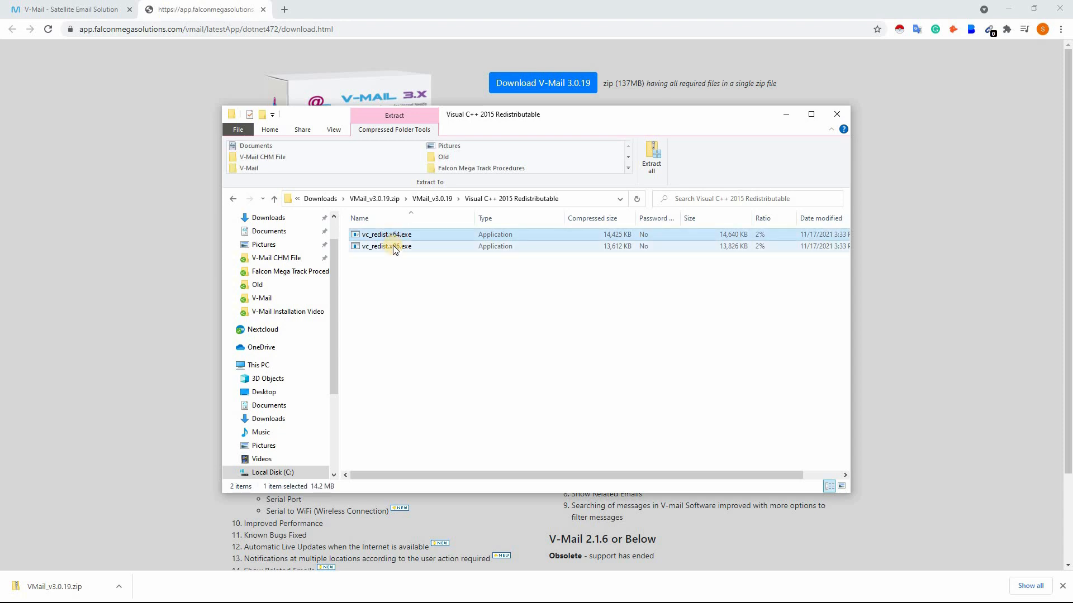
click(394, 246)
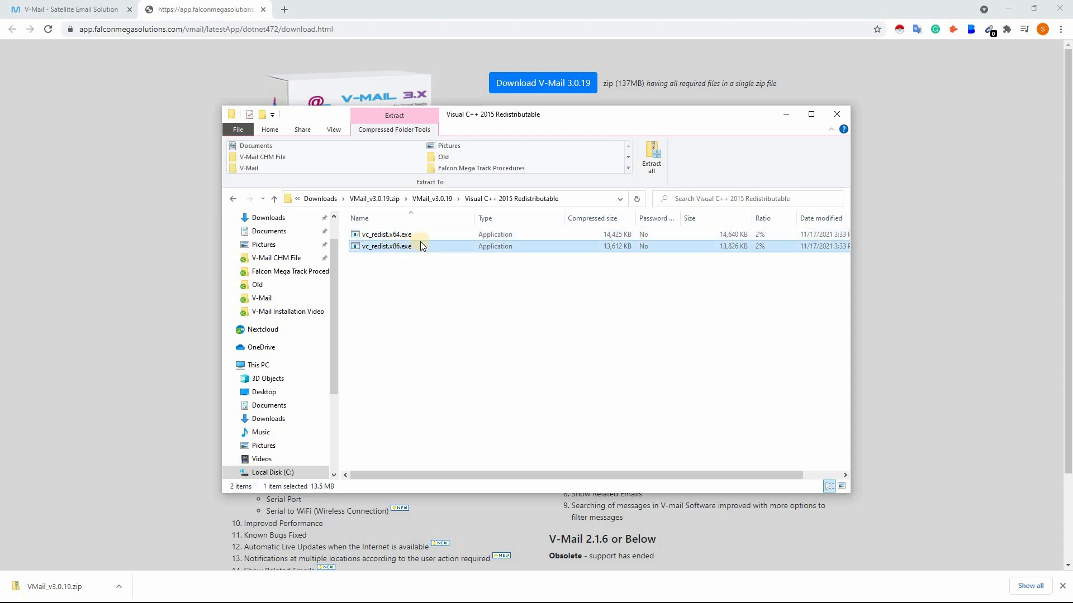
double_click(420, 239)
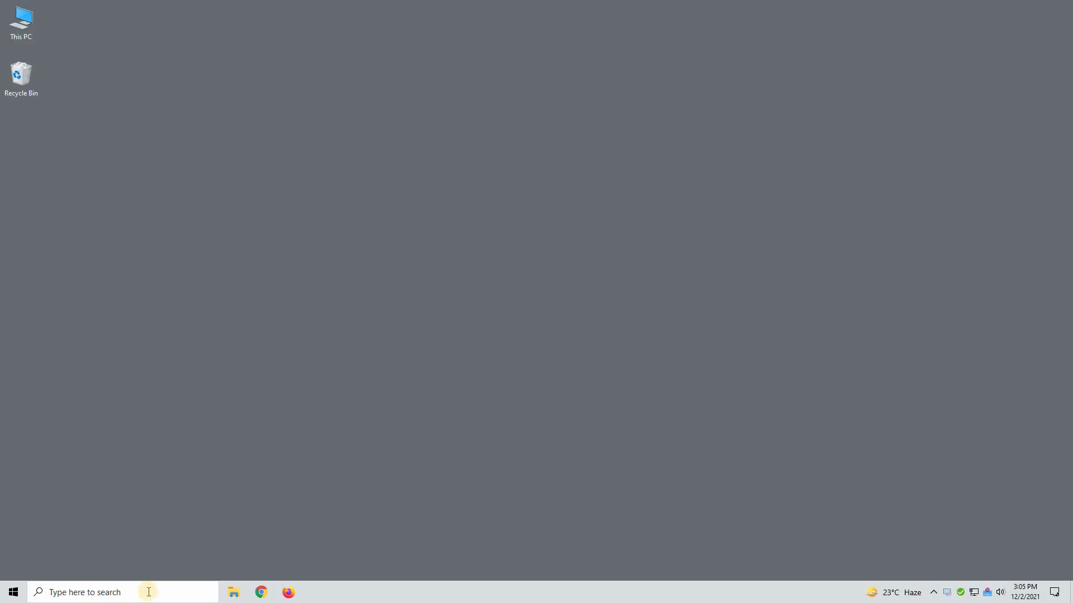
Step: Open the Windows System Information app and check the System Type entry in the system summary
click(147, 592)
text(system Information)
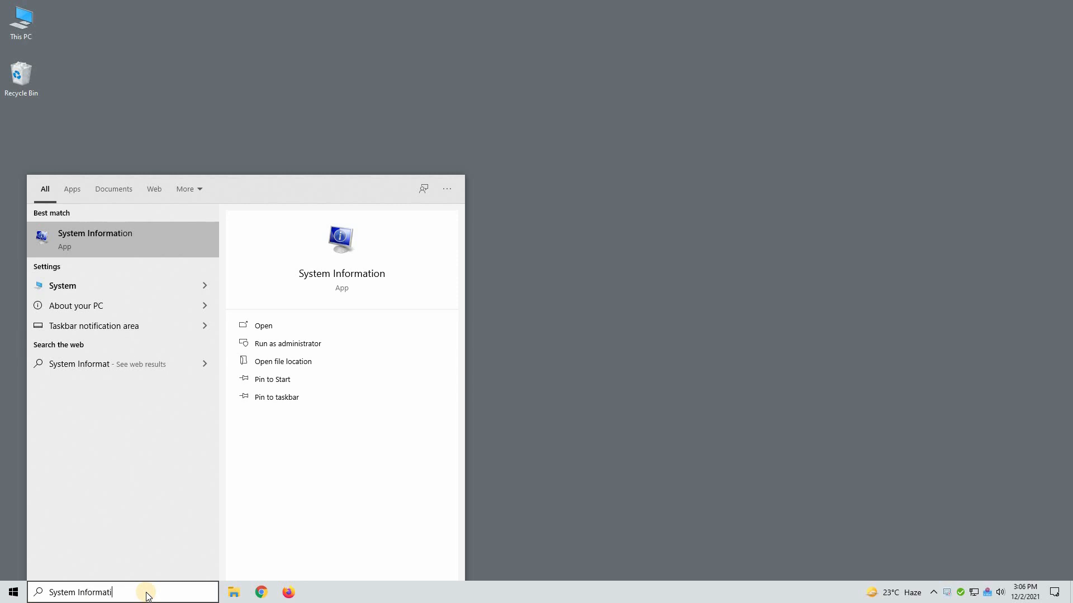
click(158, 248)
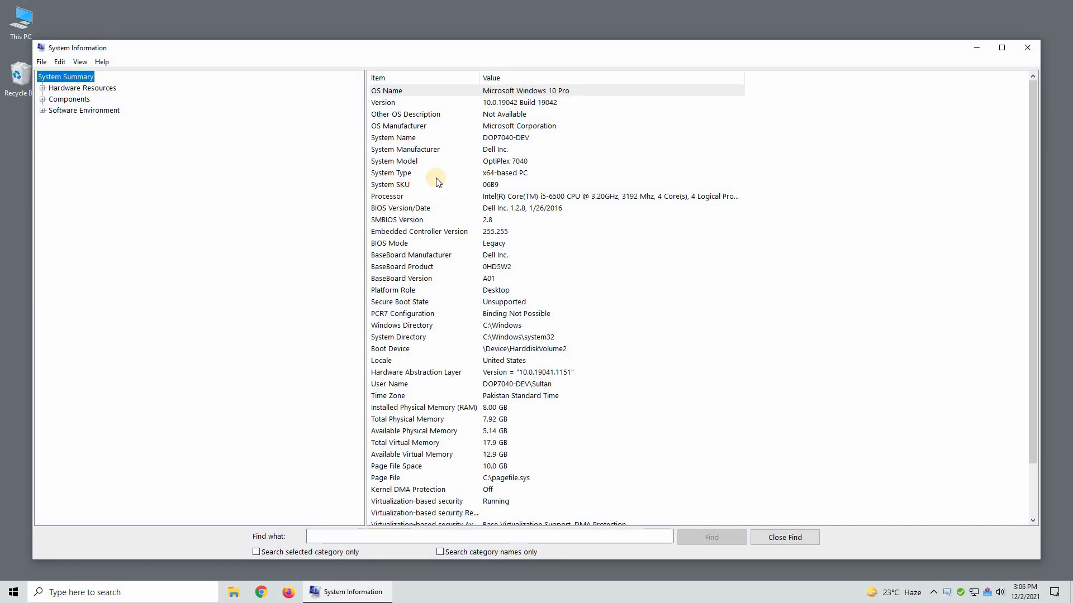
click(617, 173)
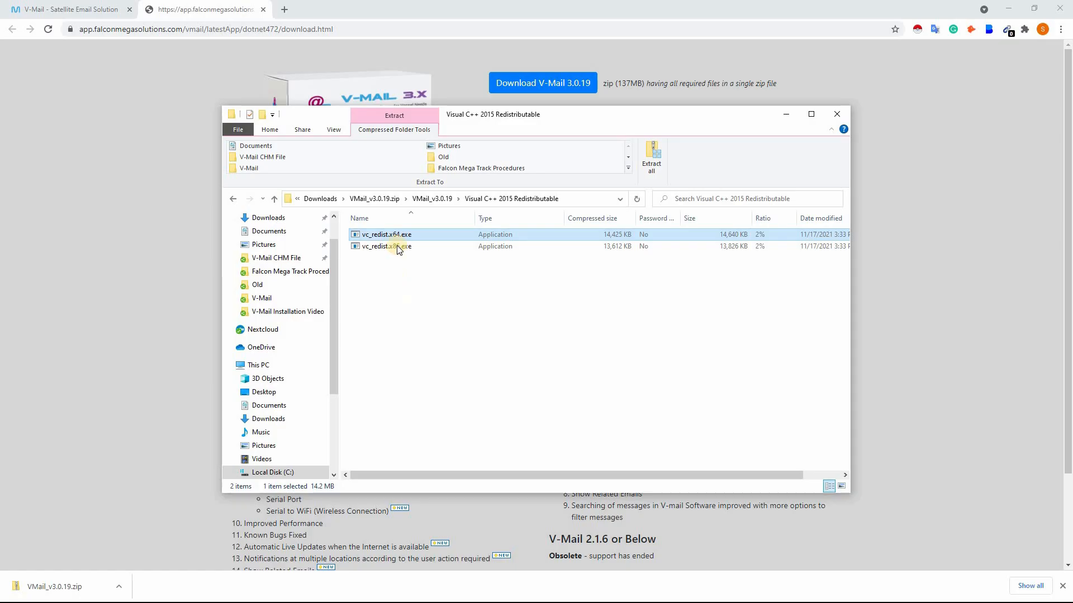
Step: Try to install the Visual C++ 2015 Redistributable from vc_redist.x64.exe, accepting the licence terms, and close the installer
double_click(404, 234)
click(548, 330)
click(497, 357)
click(598, 373)
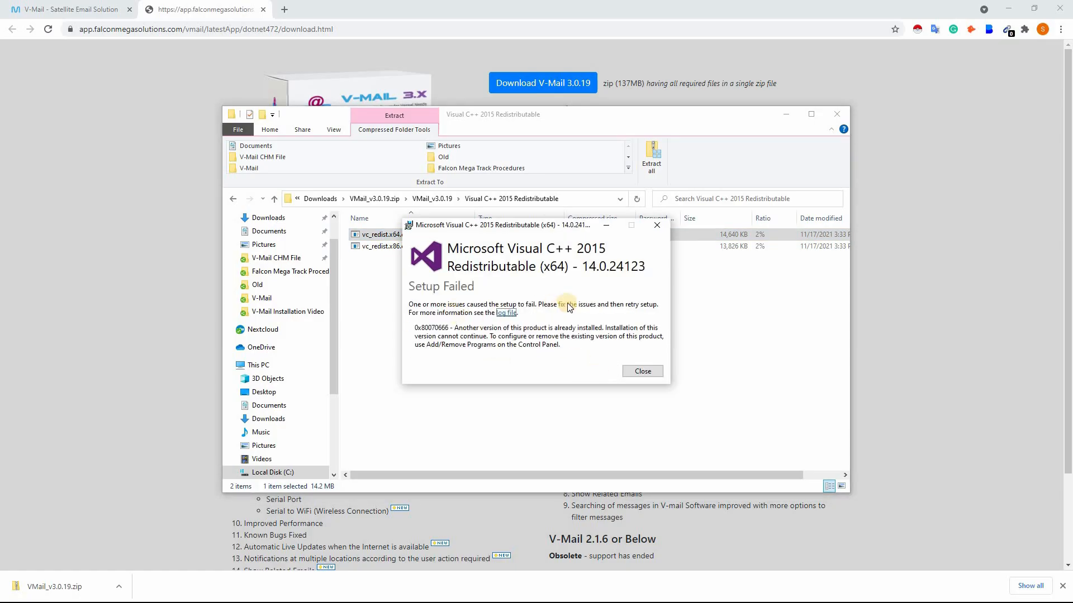
click(642, 371)
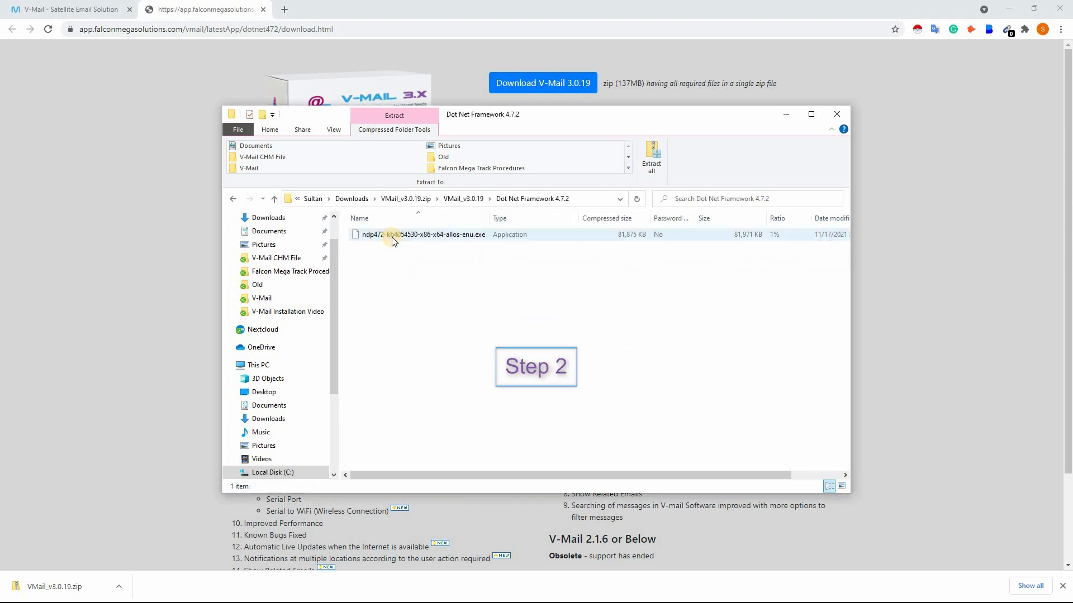
Step: Try to install .NET Framework 4.7.2 from ndp472-kb4054530-x86-x64-allos-enu.exe and close the installer
double_click(387, 237)
click(554, 331)
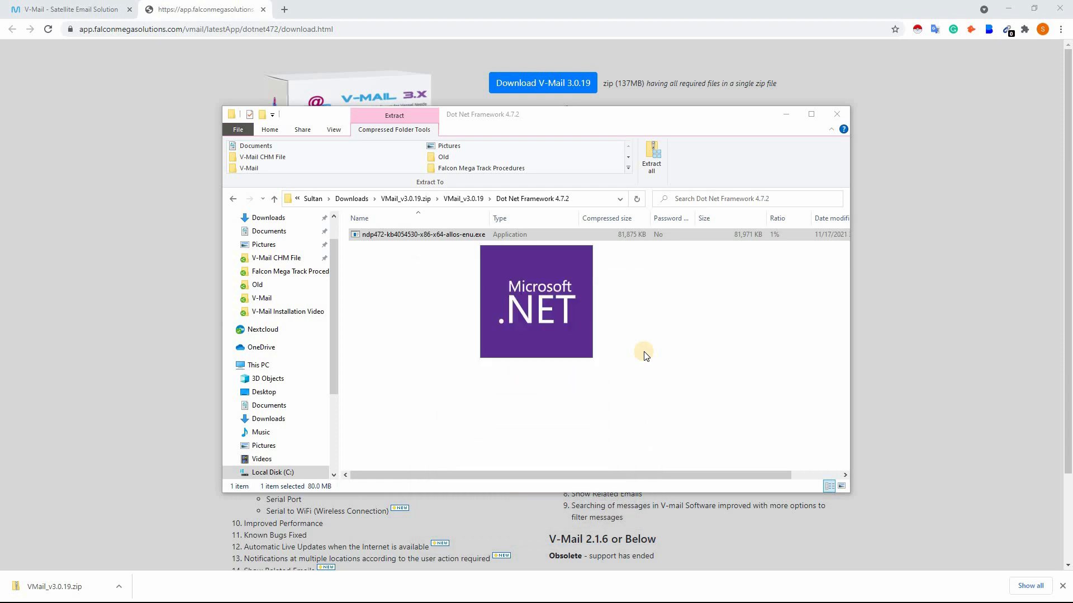
drag(492, 245, 563, 244)
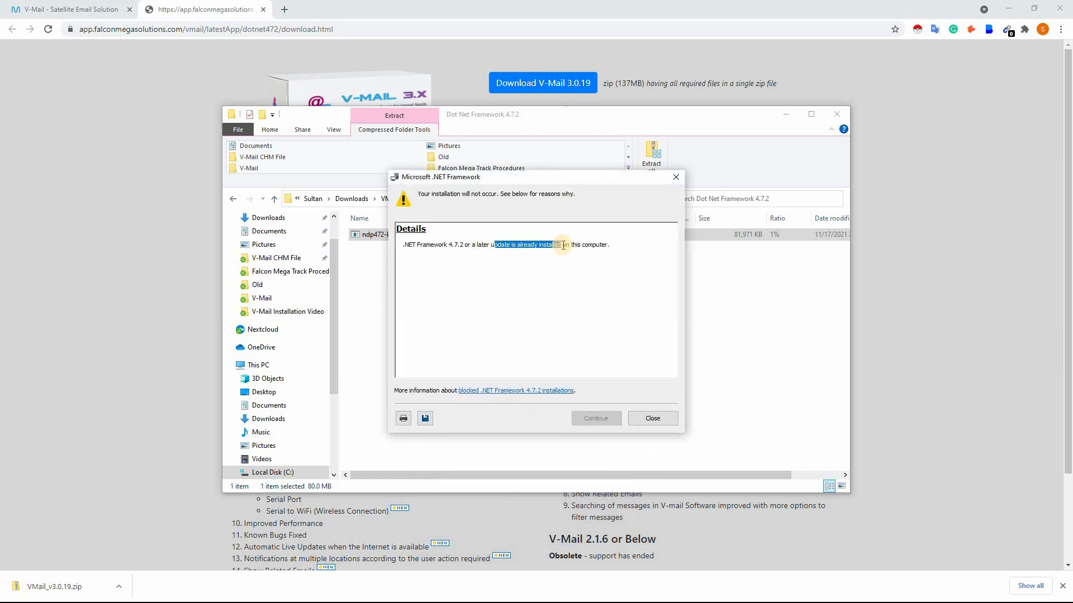
click(643, 423)
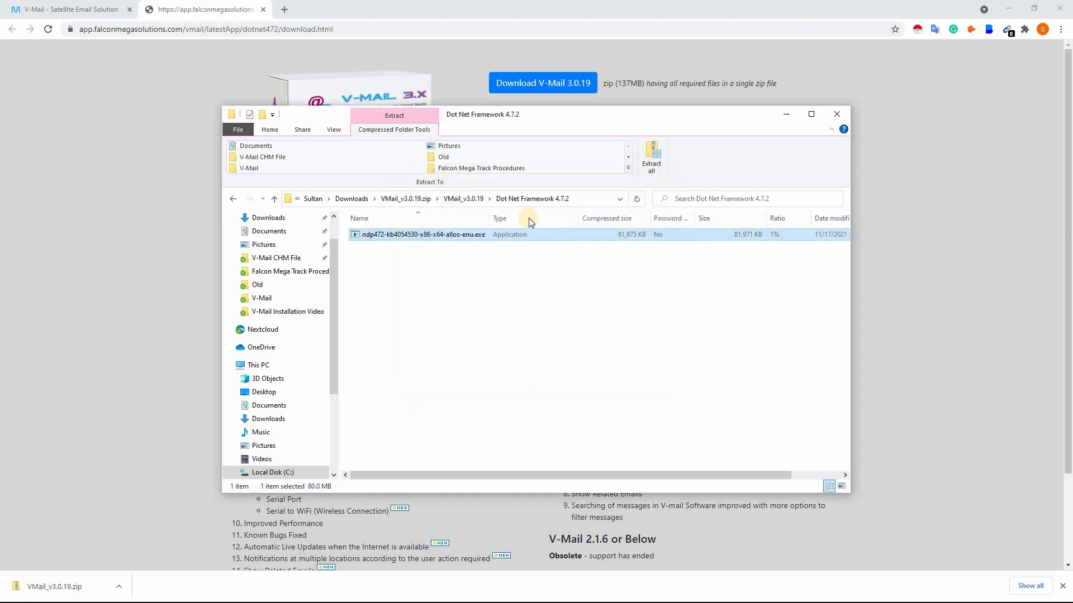
Step: Run VMail_v3.0.19.exe from the VMail_v3.0.19 folder and allow it to run despite the SmartScreen block
click(462, 200)
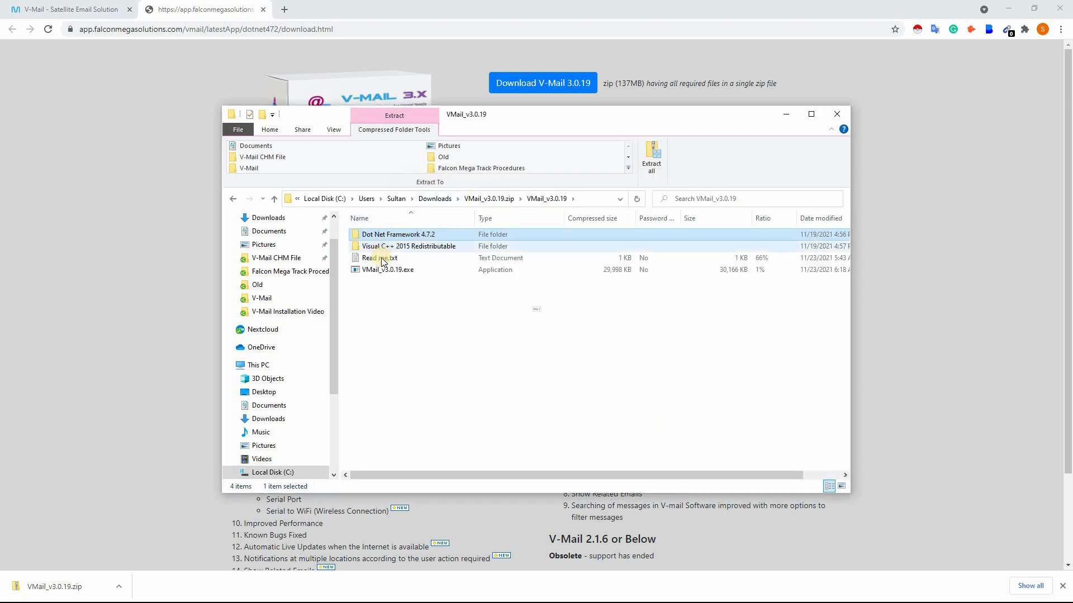
click(415, 273)
double_click(414, 273)
click(552, 329)
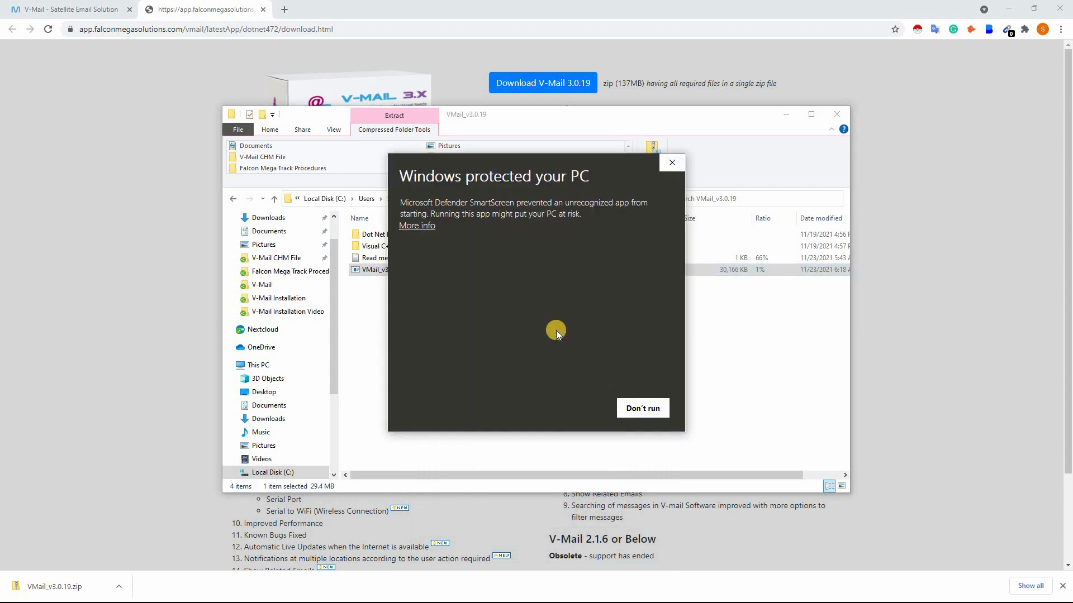
click(424, 233)
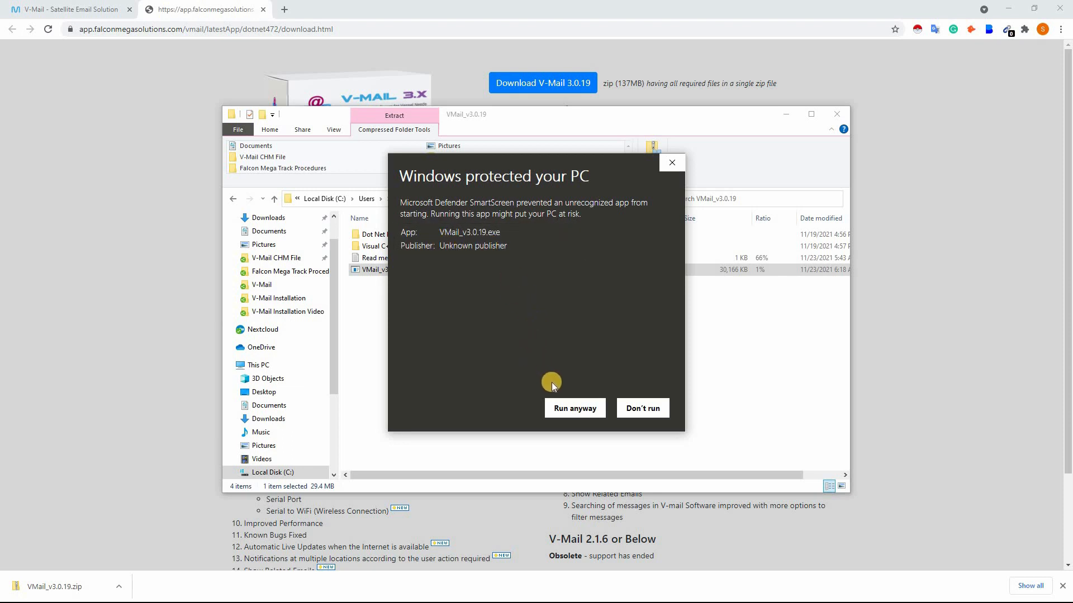
click(585, 413)
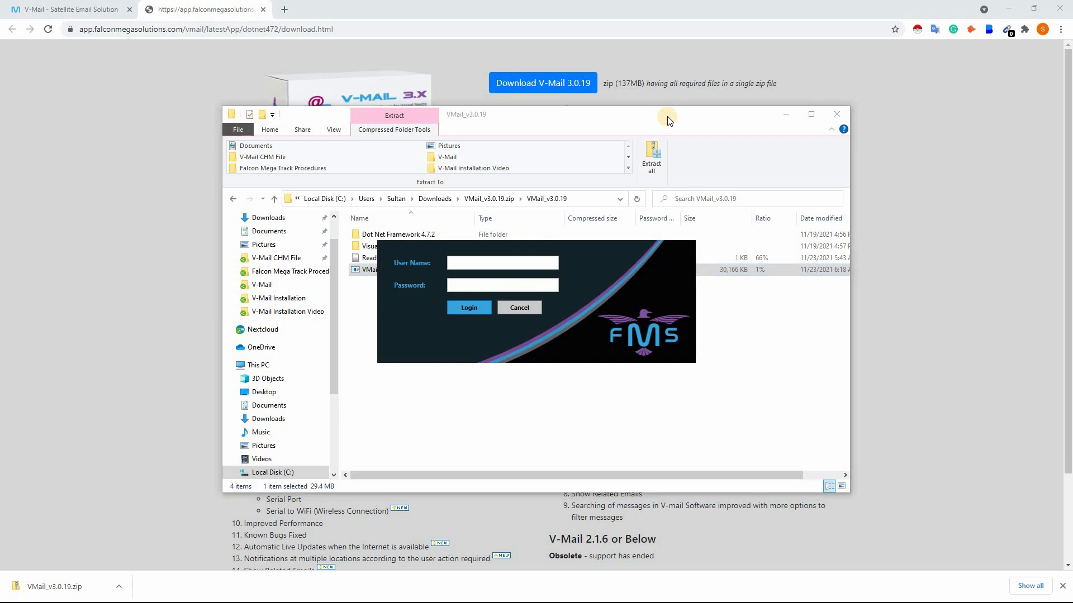
Step: Log in to V-Mail with the user name admin and the account password
click(515, 267)
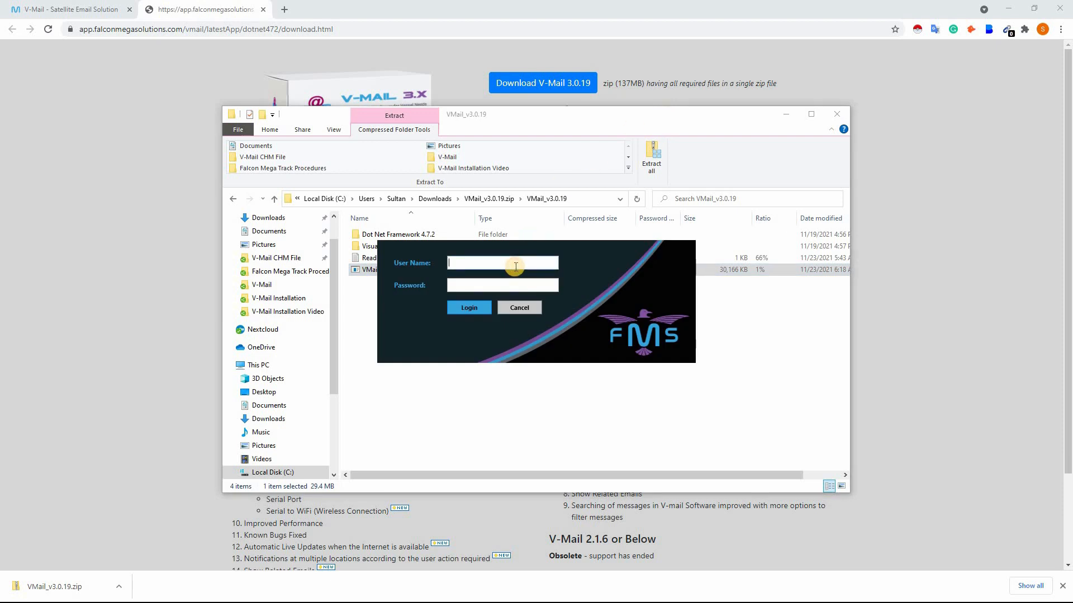
text(admin)
key(Tab)
text(1234)
click(486, 303)
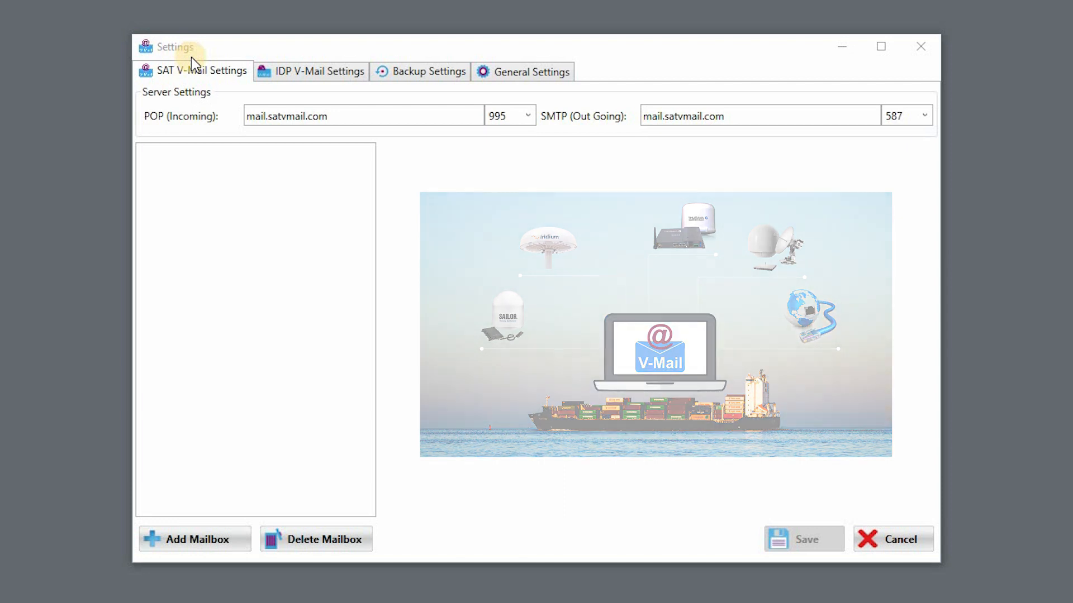
Step: Look over the SAT V-Mail and IDP V-Mail account settings
click(229, 539)
click(602, 208)
click(601, 340)
click(863, 138)
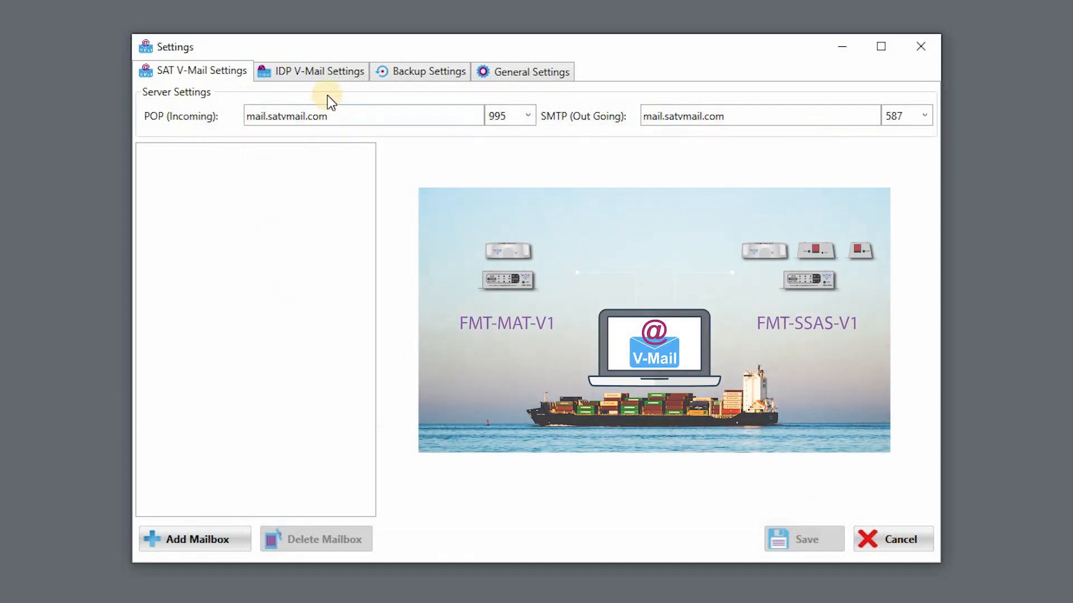
click(317, 78)
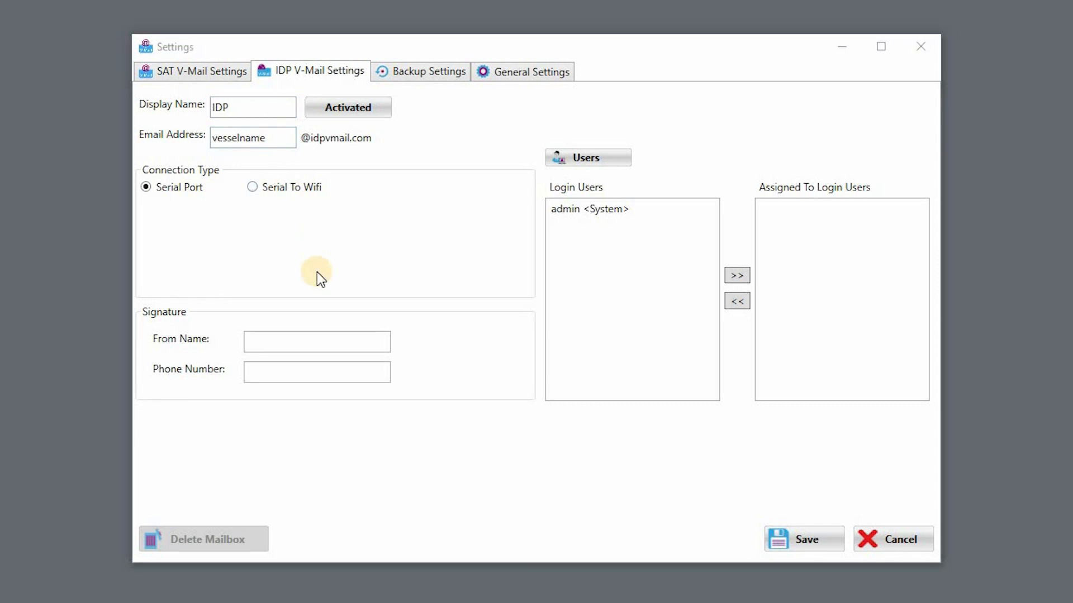
click(198, 72)
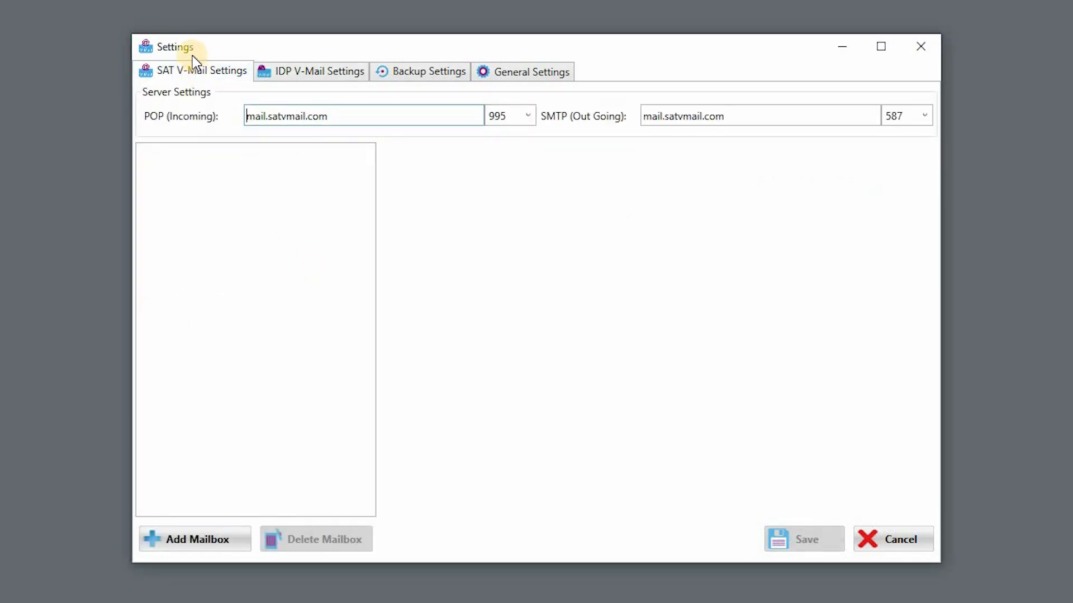
Step: Add a SAT V-Mail mailbox and enter the captain's display name, the mailbox's email address and the account password
click(230, 547)
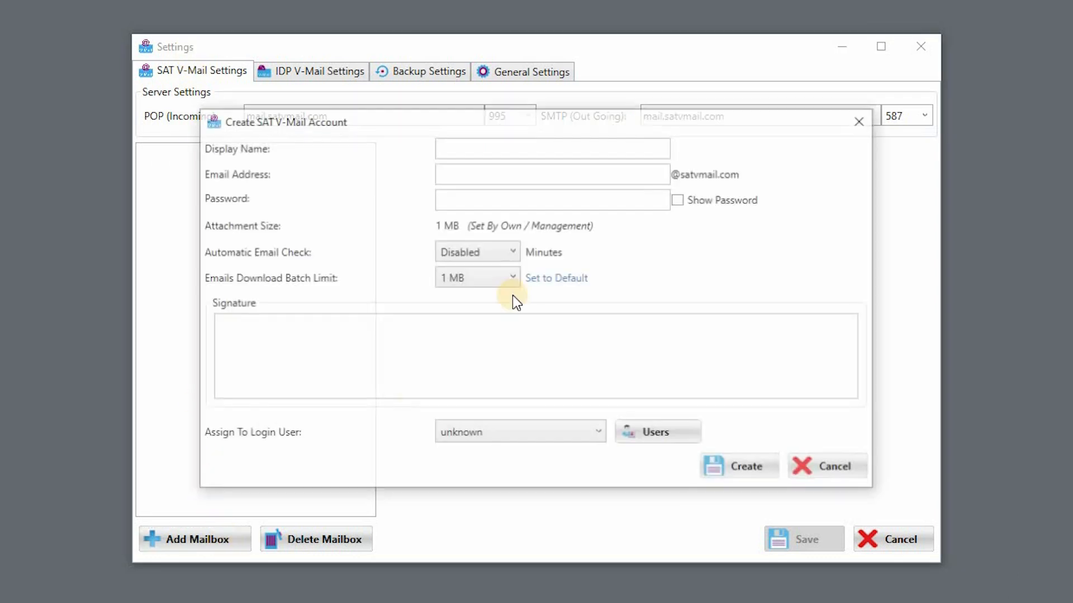
click(638, 153)
text(C)
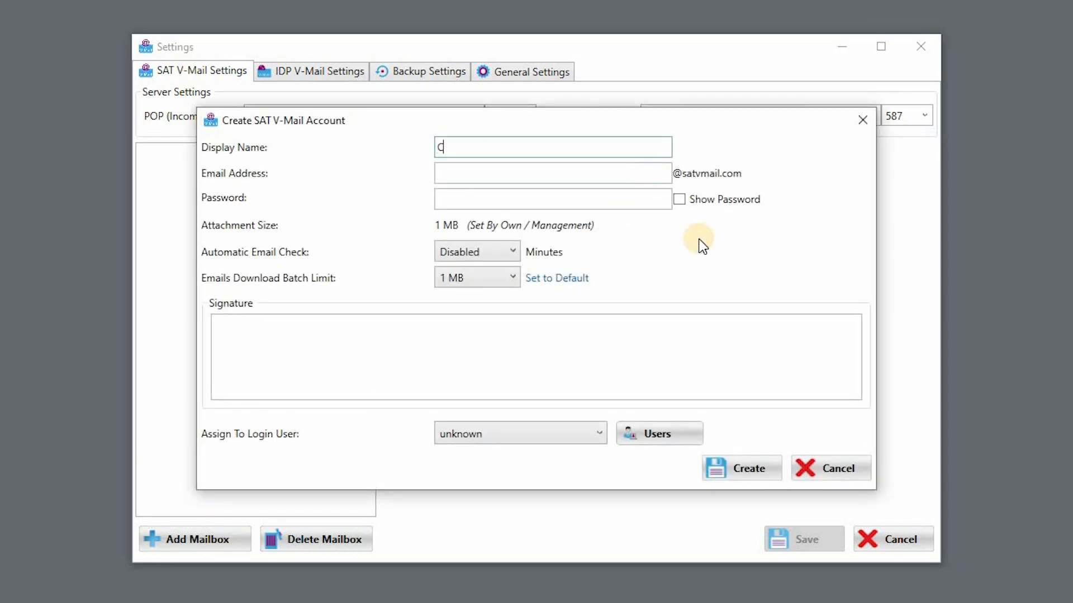
text(aptain Bell)
key(Tab)
key(Tab)
text(•••••••••)
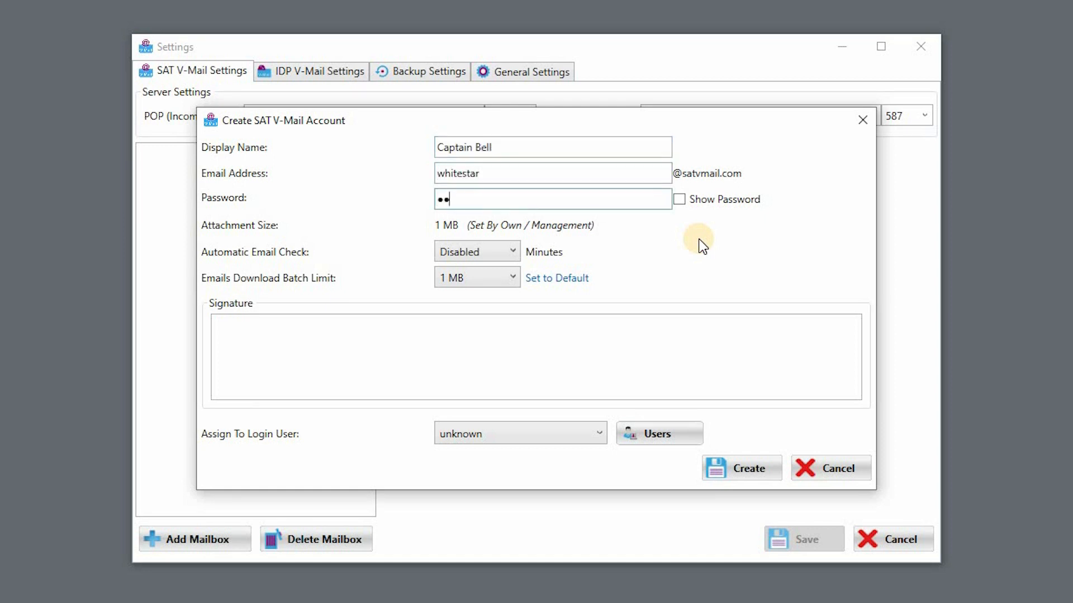
Step: Fill in the mailbox signature with the captain's name, CSO and Shipping Company on separate lines
click(676, 327)
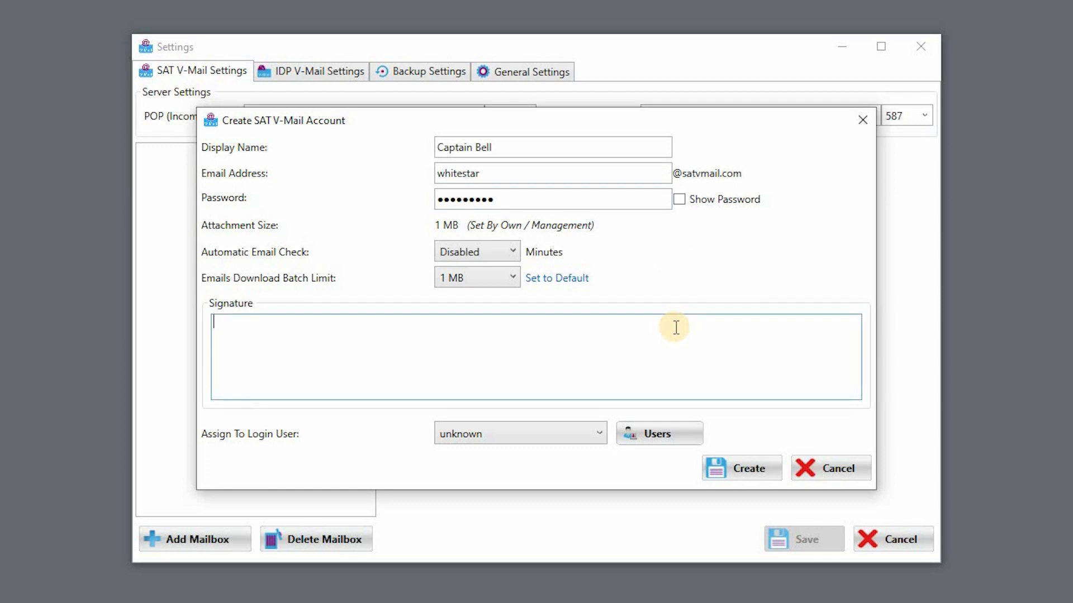
text(Captain Bell)
key(Return)
text(CSO)
key(Return)
text(Ship)
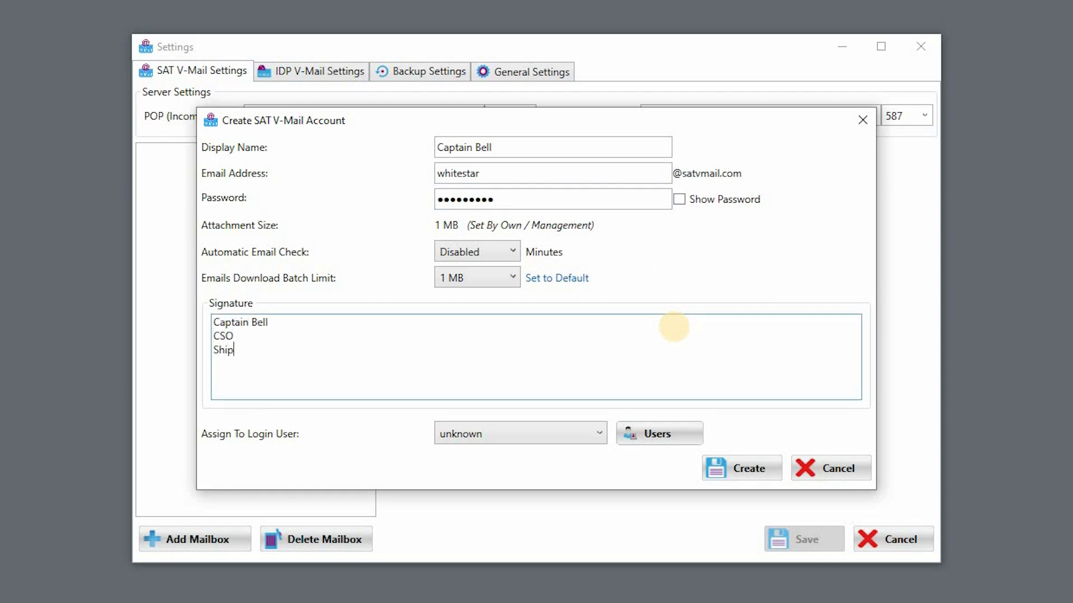
text(ping Company)
Step: Assign the new mailbox to the admin <System> login user and create the account, closing the settings
click(586, 435)
click(562, 474)
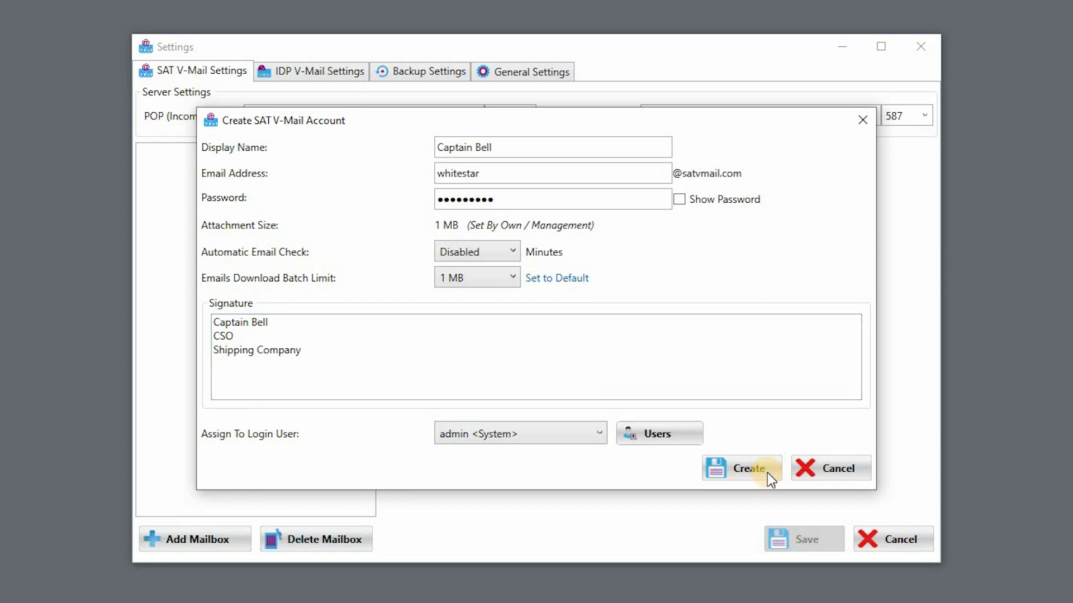
click(767, 473)
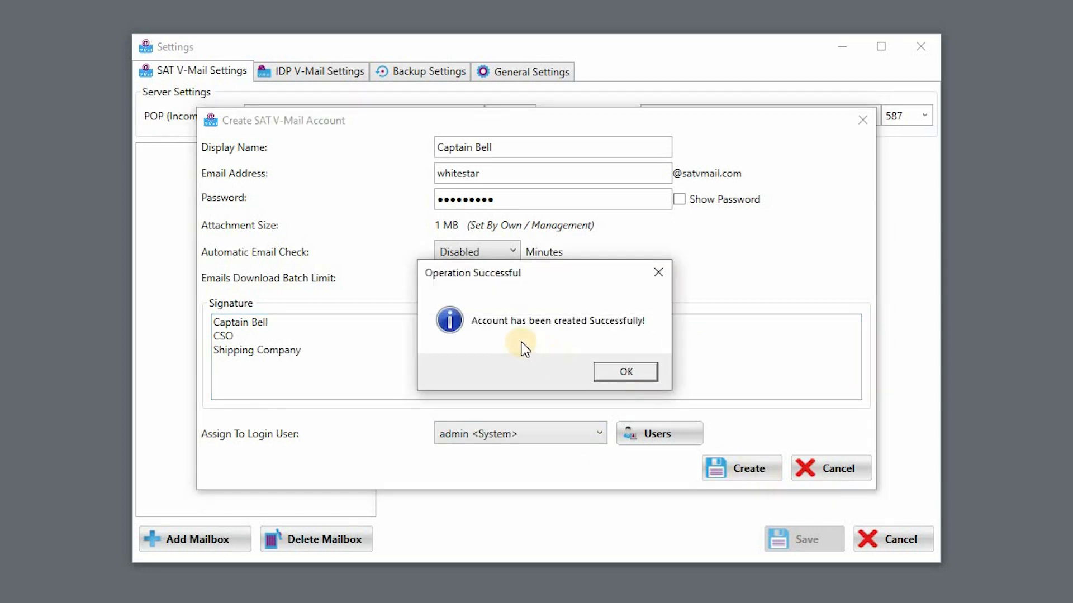
click(624, 372)
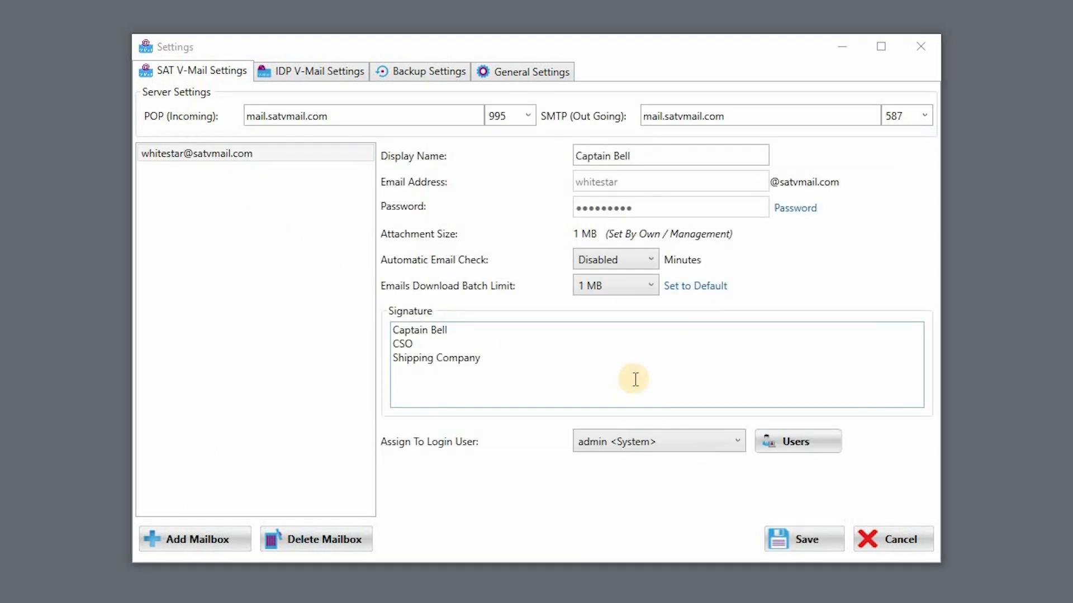
click(931, 53)
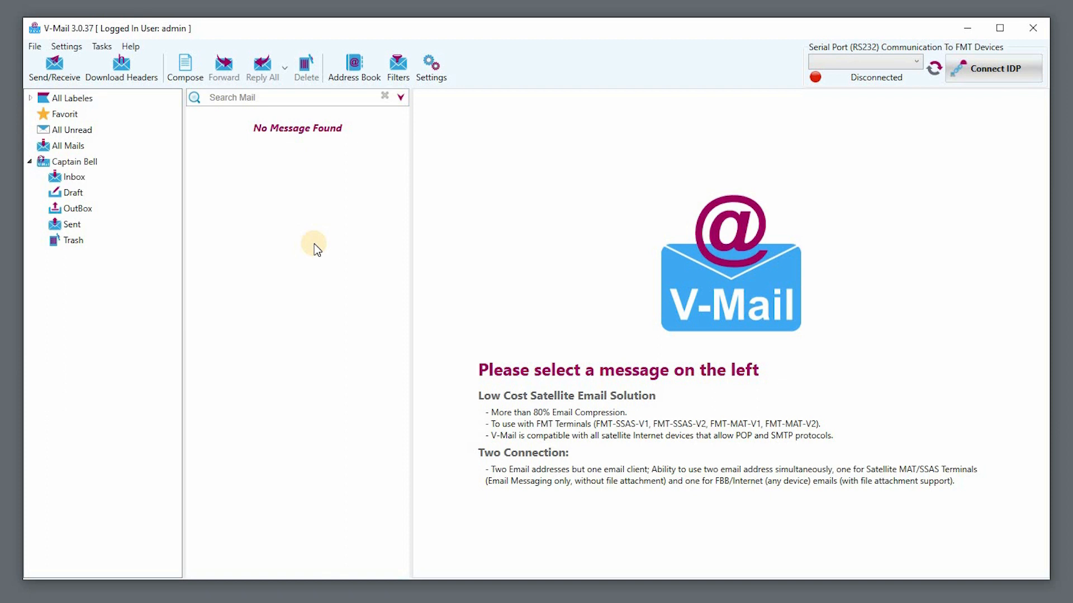
Step: In the IDP V-Mail settings, set the display name to FMT-SSAS-V1 and enter the vessel's email address
click(434, 72)
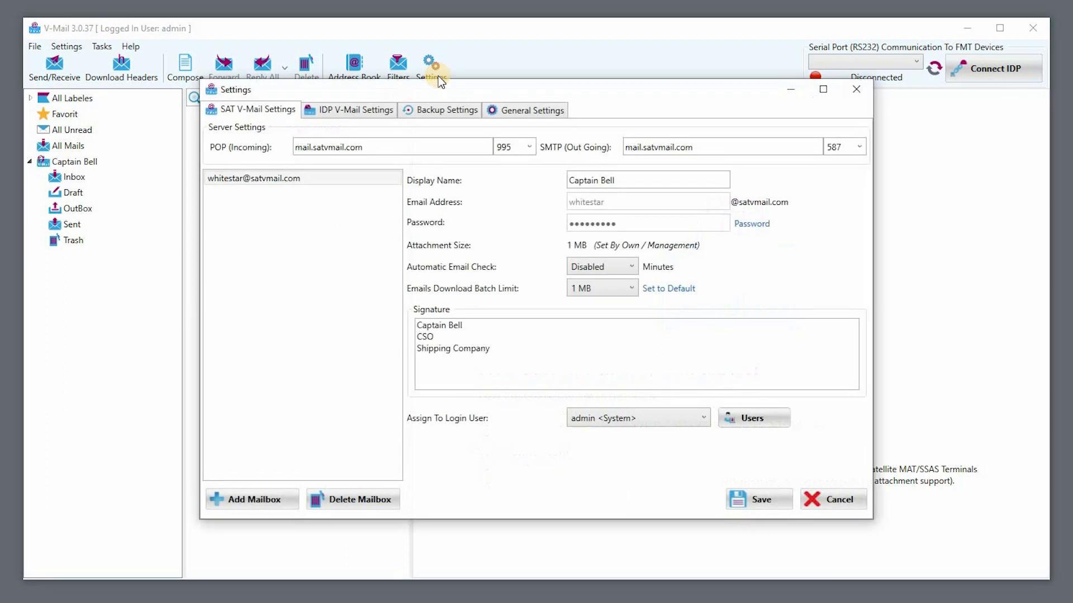
click(365, 115)
double_click(296, 139)
text(FMT-SSAS-V1)
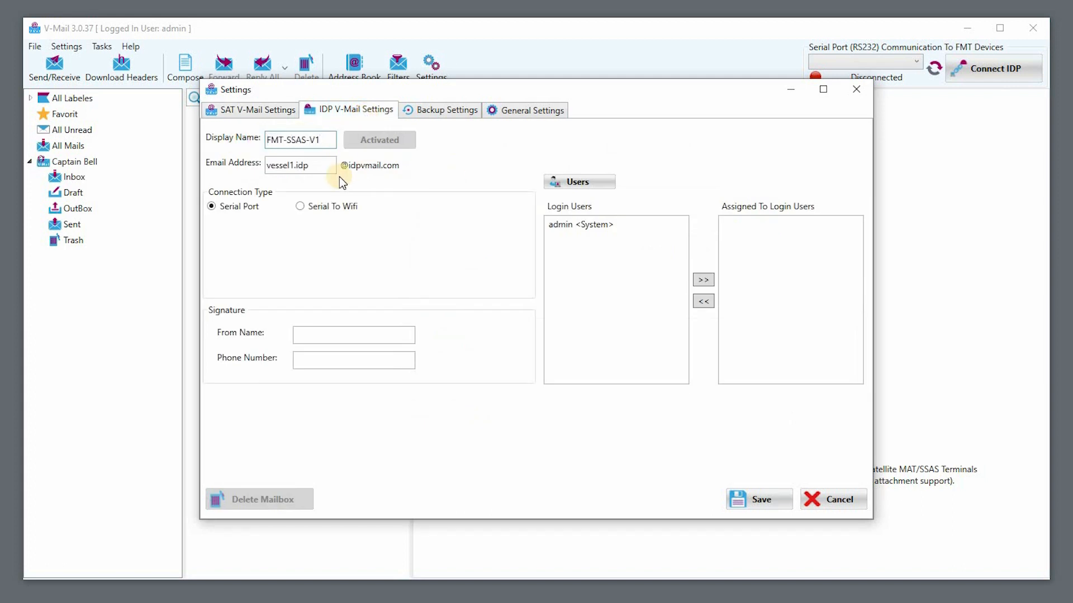
key(Tab)
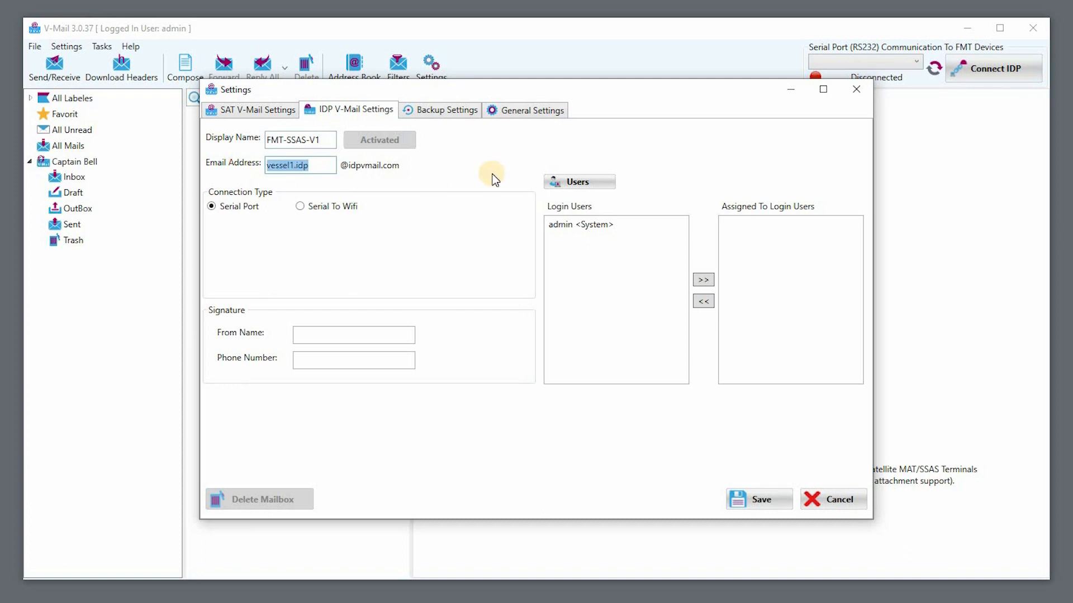
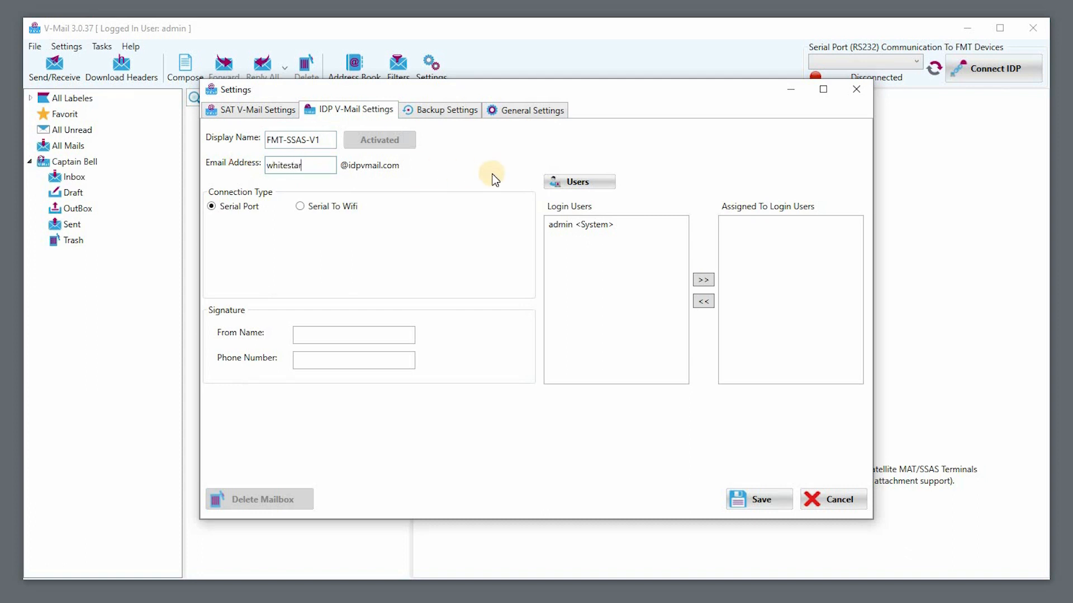
Step: Fill in the IDP signature with the captain's name and phone number
click(407, 334)
text(Captain Bell)
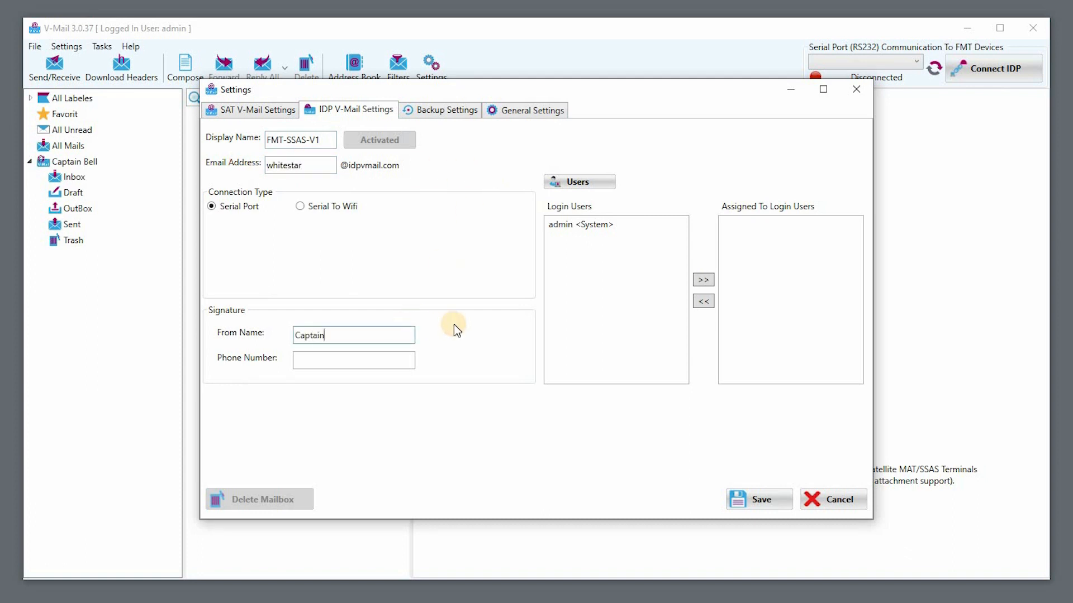
key(Tab)
Step: Assign the IDP V-Mail mailbox to the admin <System> login user, save it and close the settings
click(610, 223)
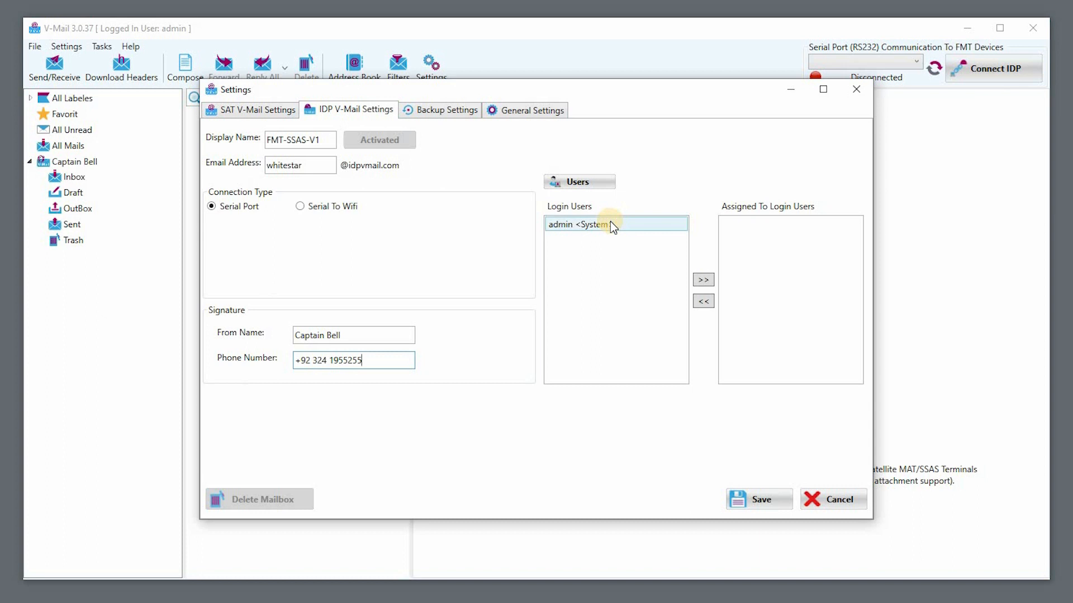
click(705, 281)
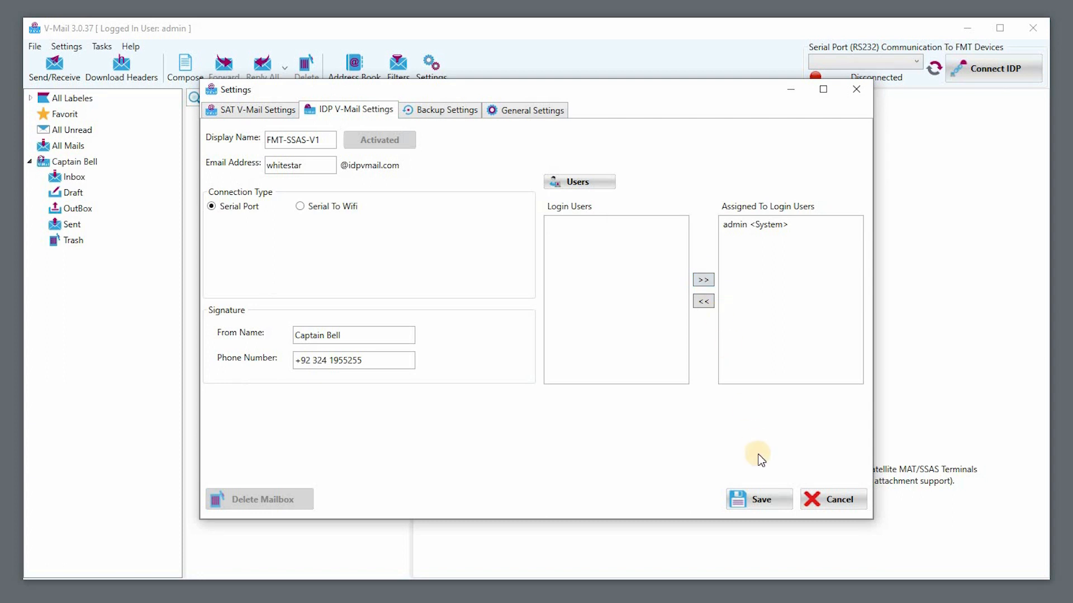
click(771, 506)
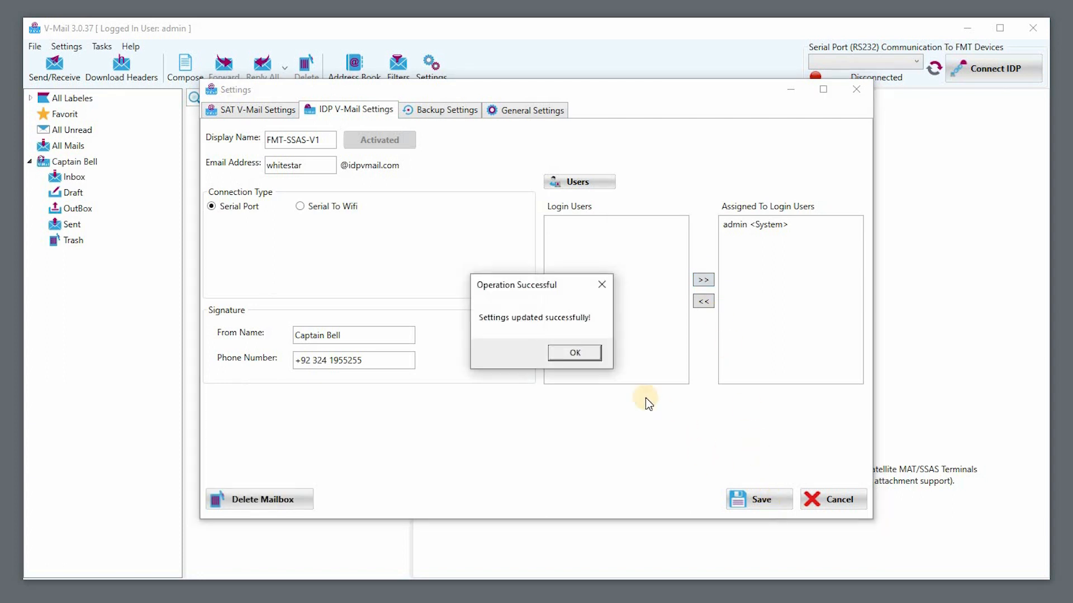
click(592, 360)
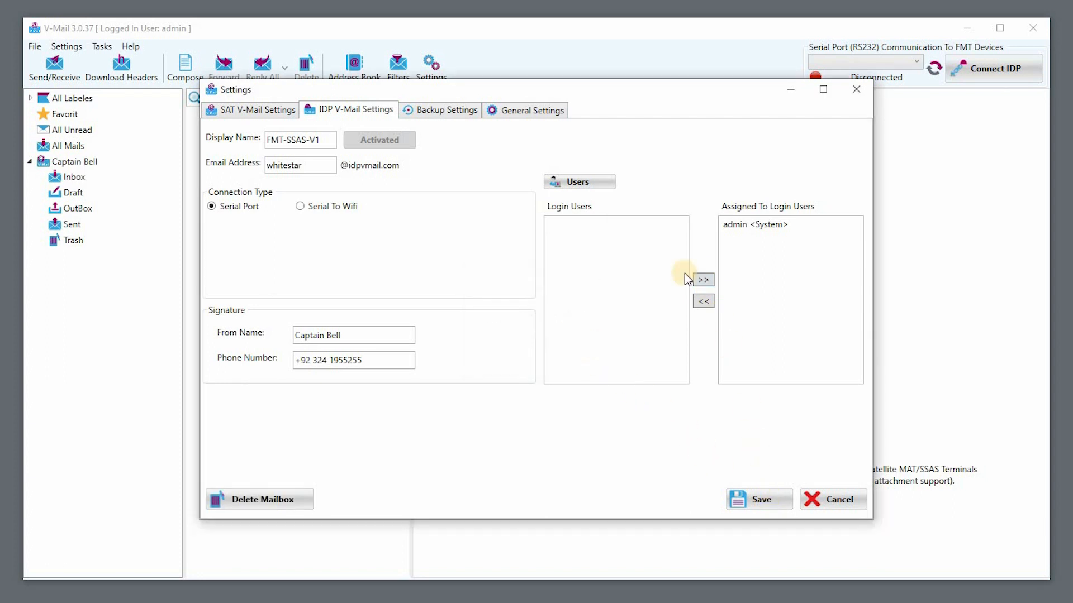
click(858, 96)
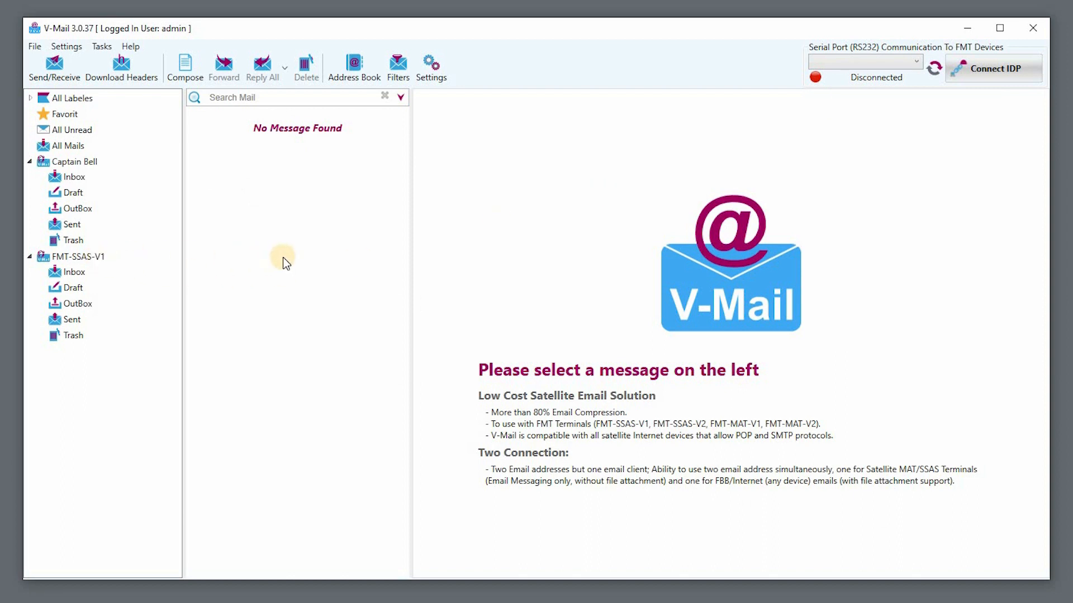
Step: Open the V-Mail help and look through its V-Mail Installation and V-Mail Configuration topics
click(139, 51)
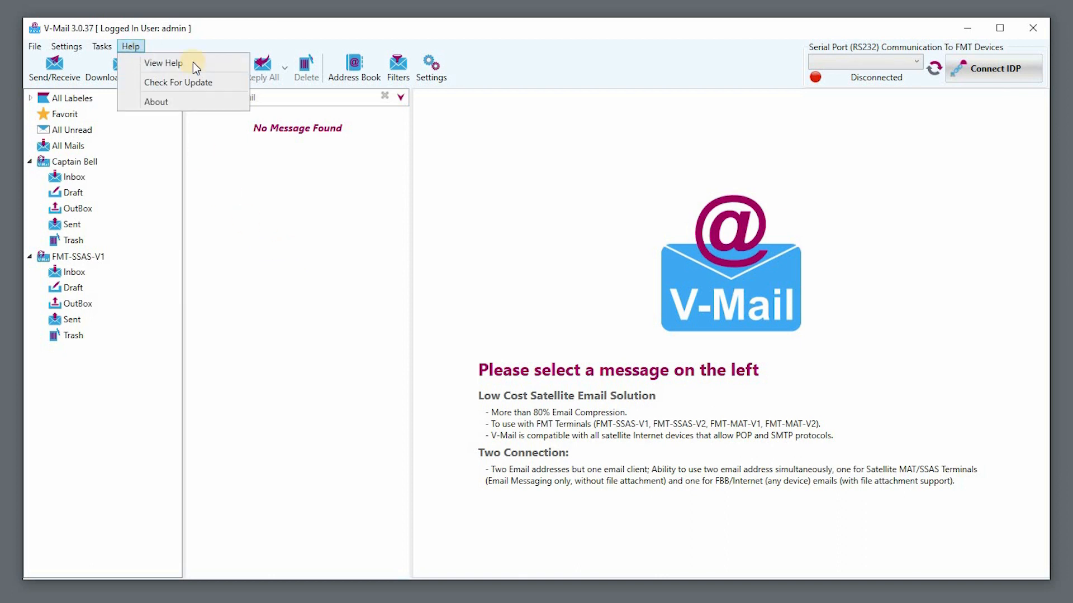
click(211, 63)
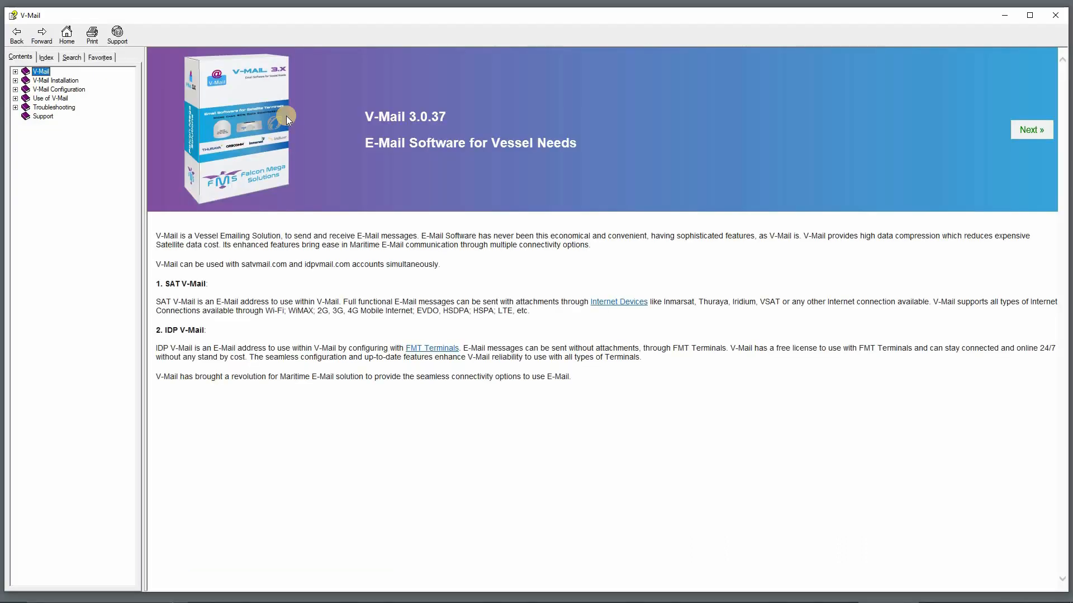
click(58, 81)
click(63, 89)
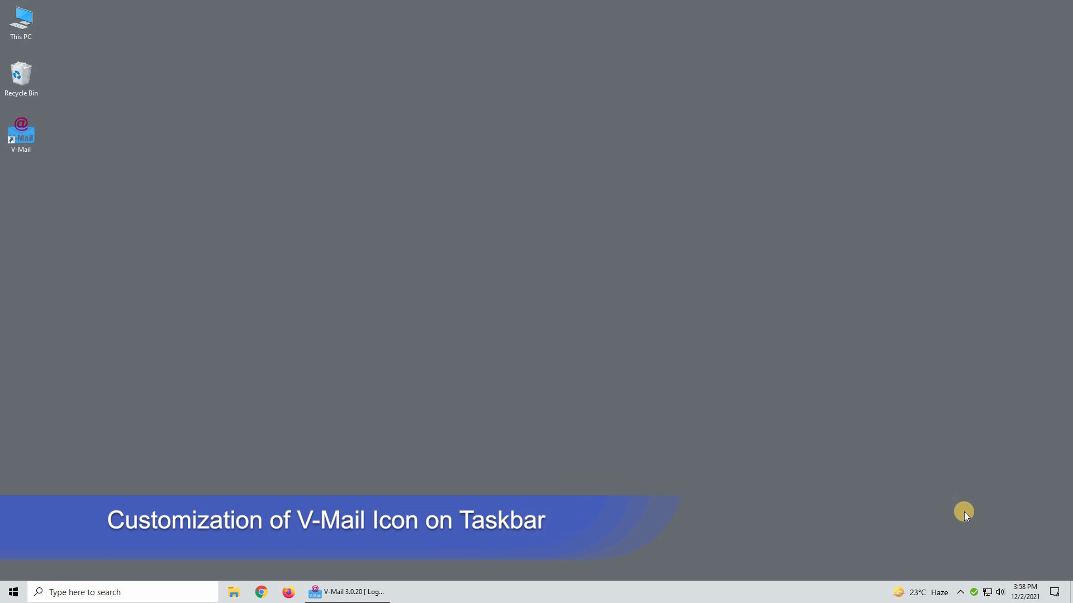
Step: Move the V-Mail icon out of the hidden notification icons onto the taskbar, beside the volume icon
click(938, 591)
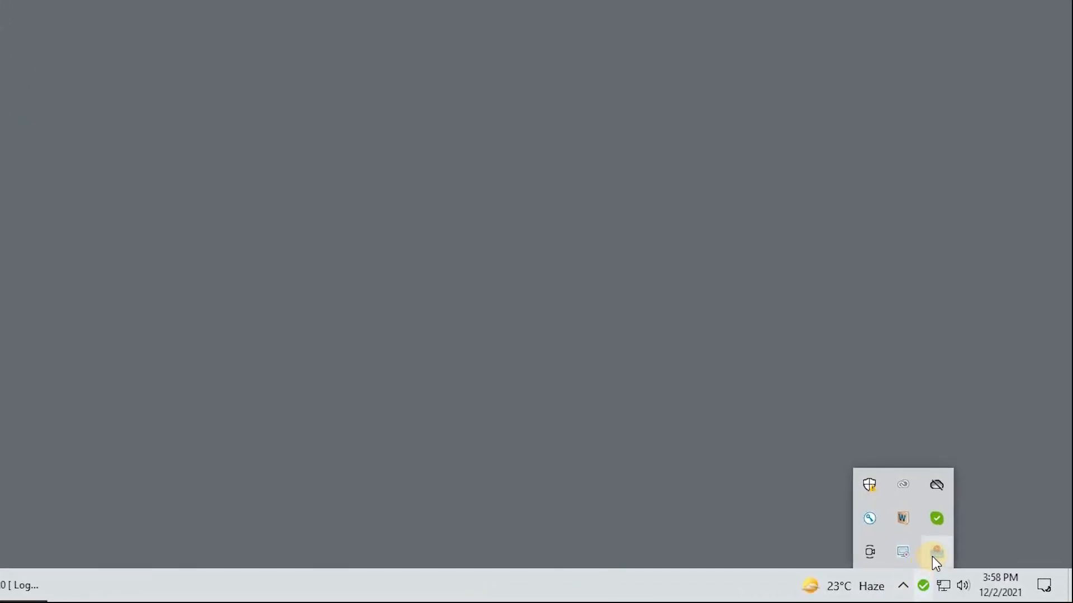
drag(940, 559, 961, 593)
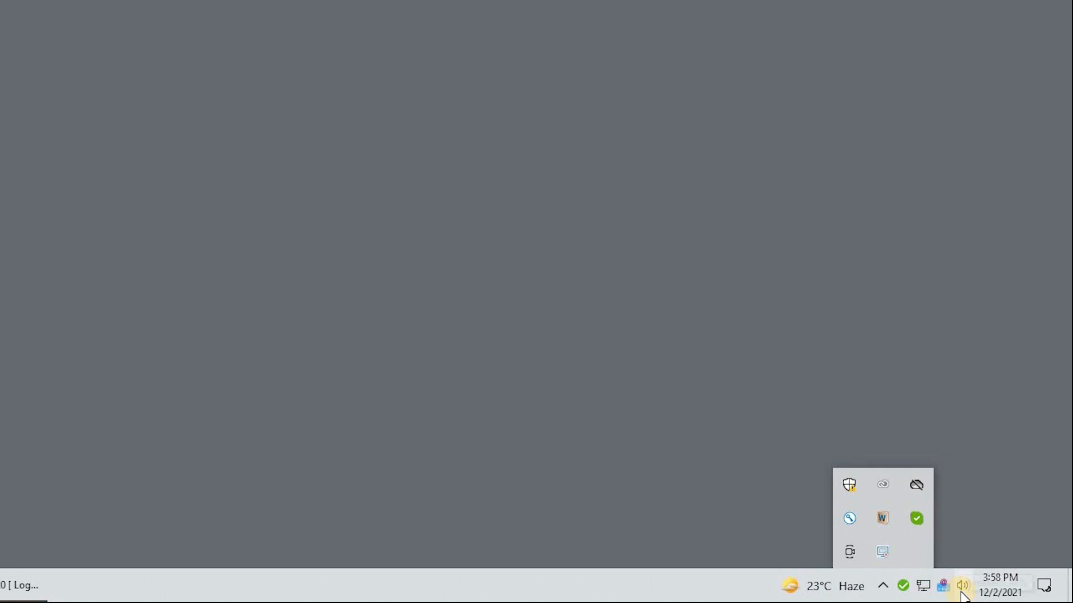
click(958, 542)
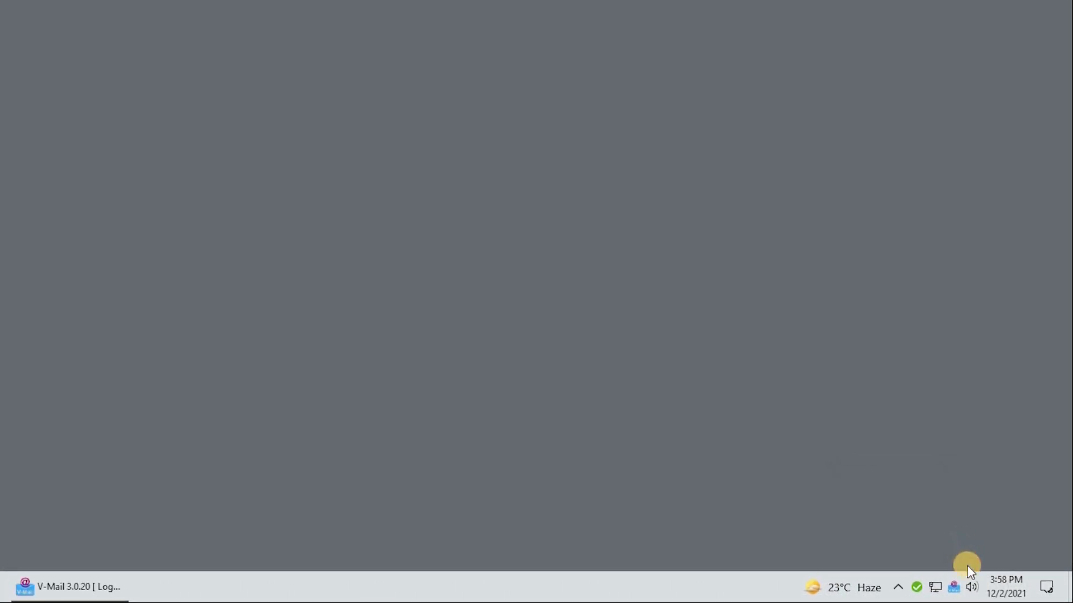